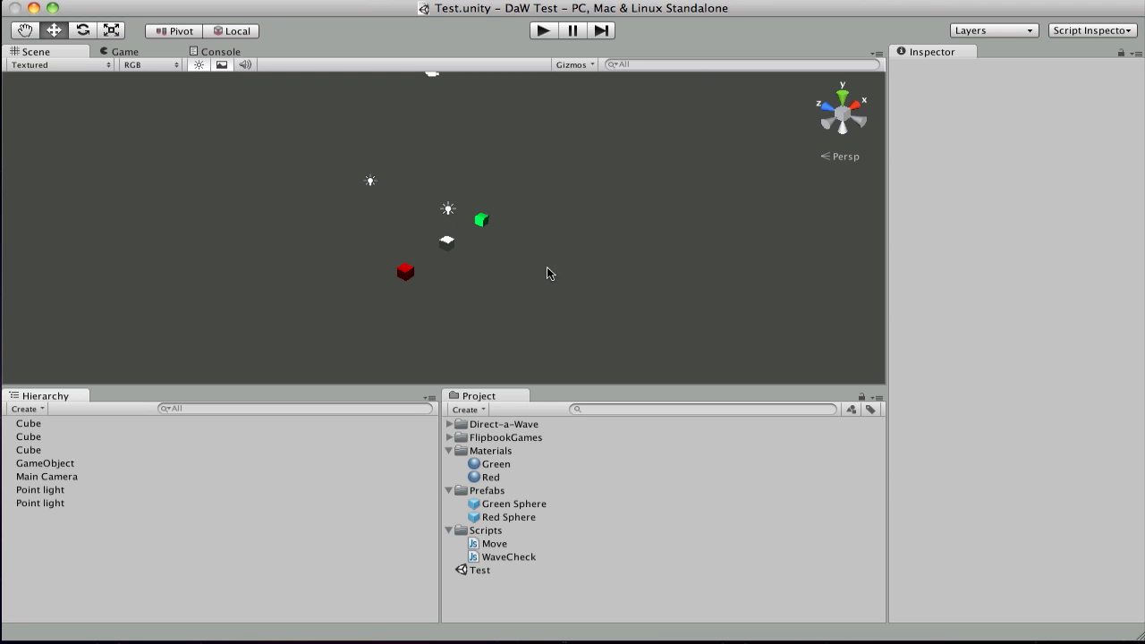
# Add the DaW_Setup prefab from the Direct-a-Wave folder to the scene hierarchy.
pyautogui.press('alt')
pyautogui.keyDown('alt'); pyautogui.moveTo(539, 234); pyautogui.dragTo(273, 229); pyautogui.keyUp('alt')
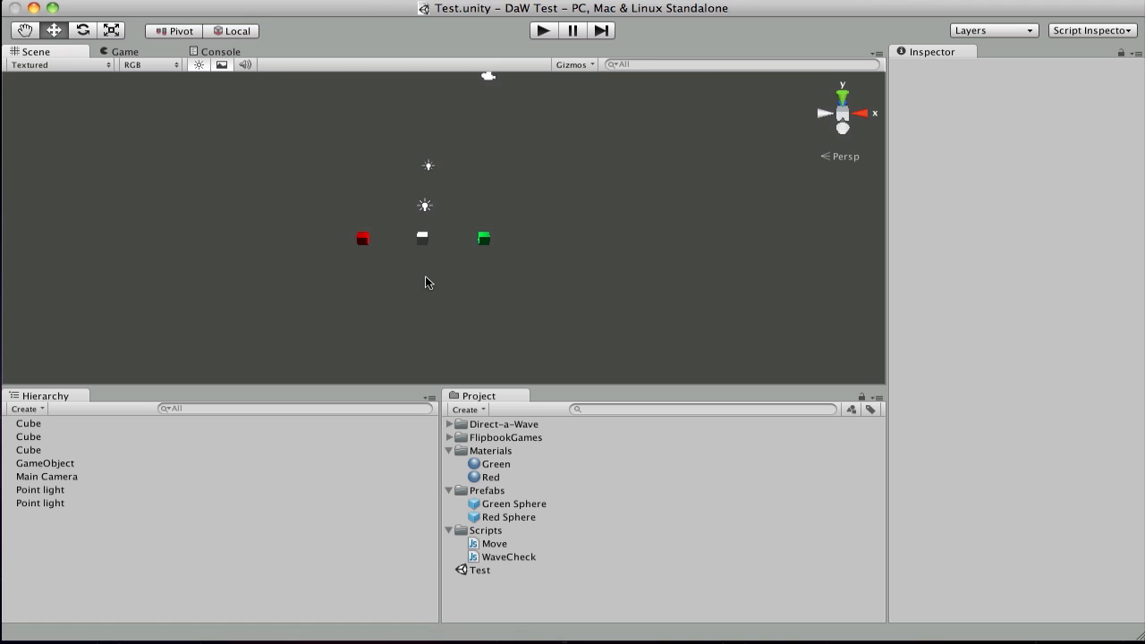
pyautogui.scroll(5, 424, 276)
pyautogui.scroll(2, 424, 278)
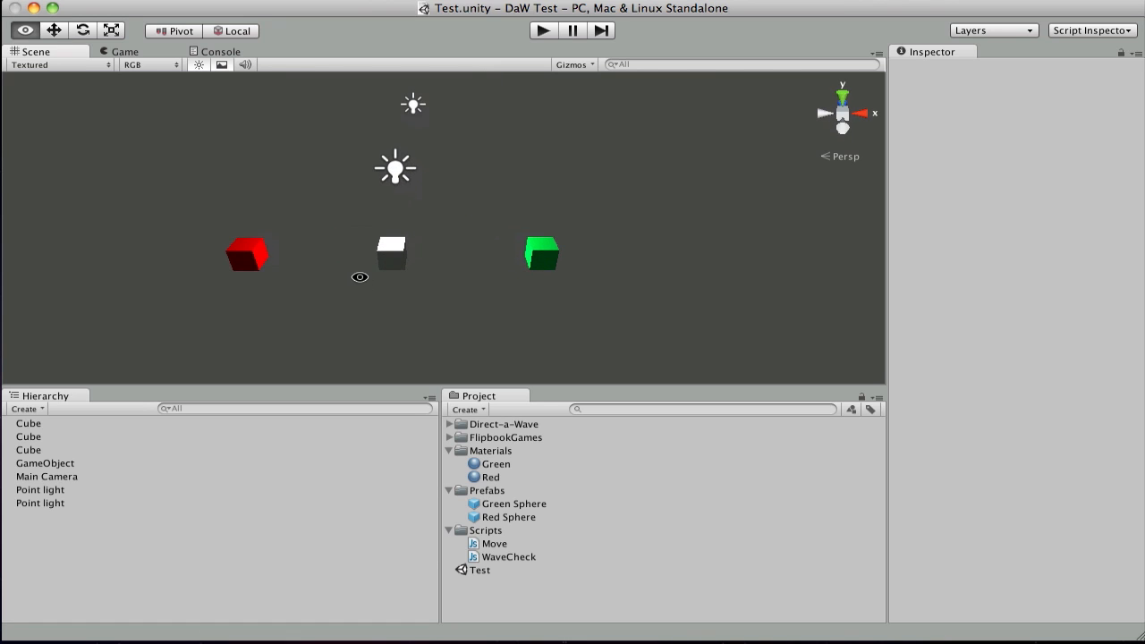
pyautogui.moveTo(358, 273); pyautogui.dragTo(404, 289, button='middle')
pyautogui.scroll(3, 442, 305)
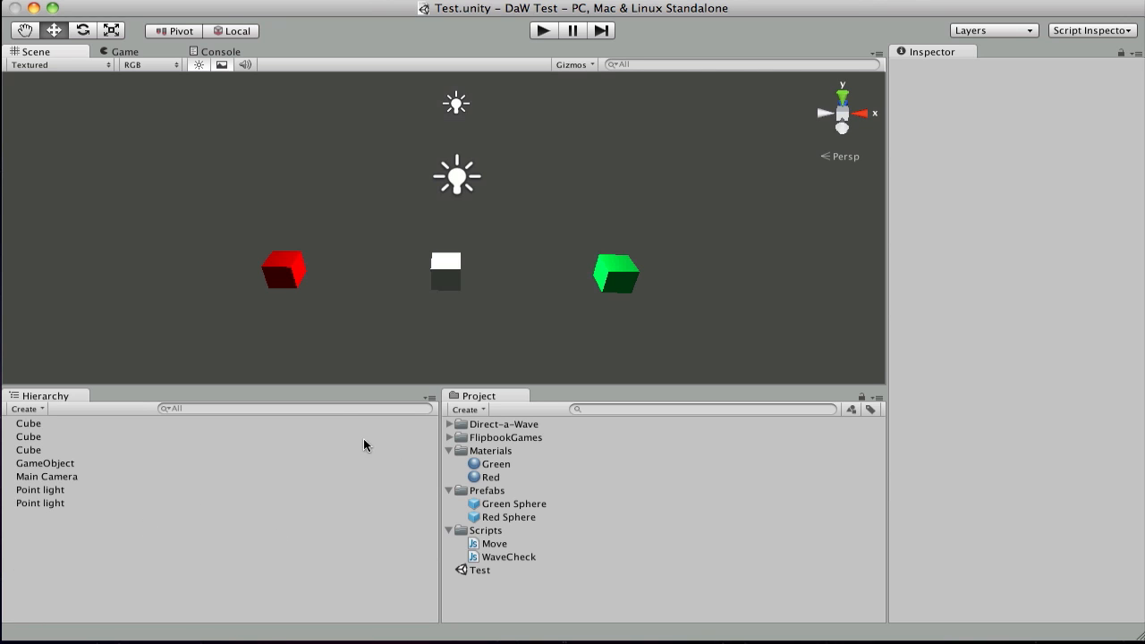
pyautogui.click(450, 426)
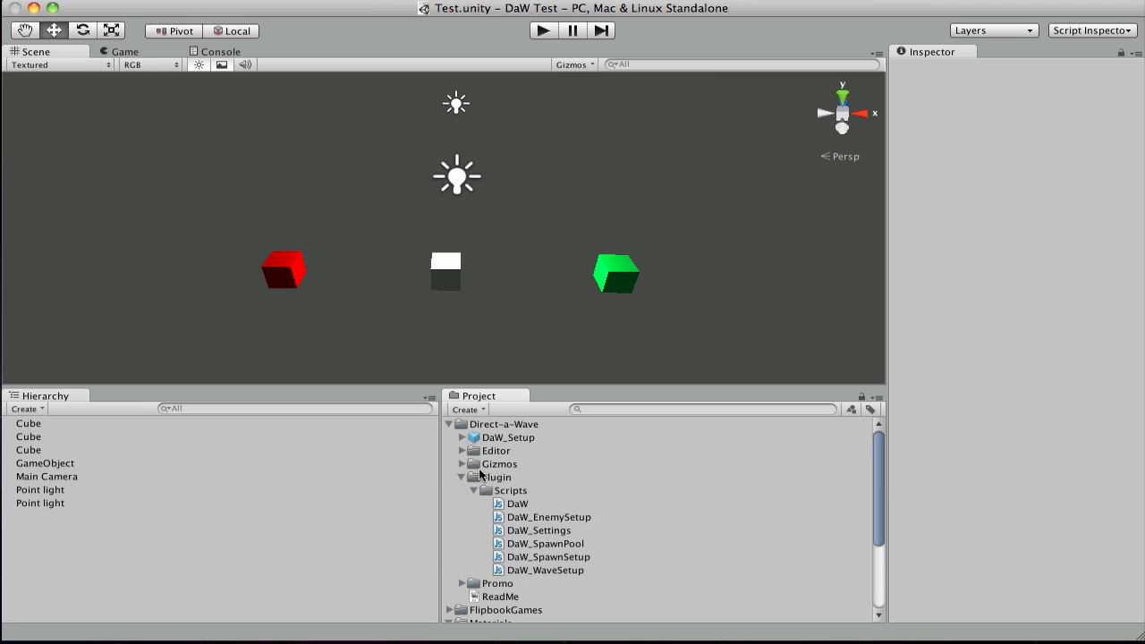
pyautogui.click(462, 478)
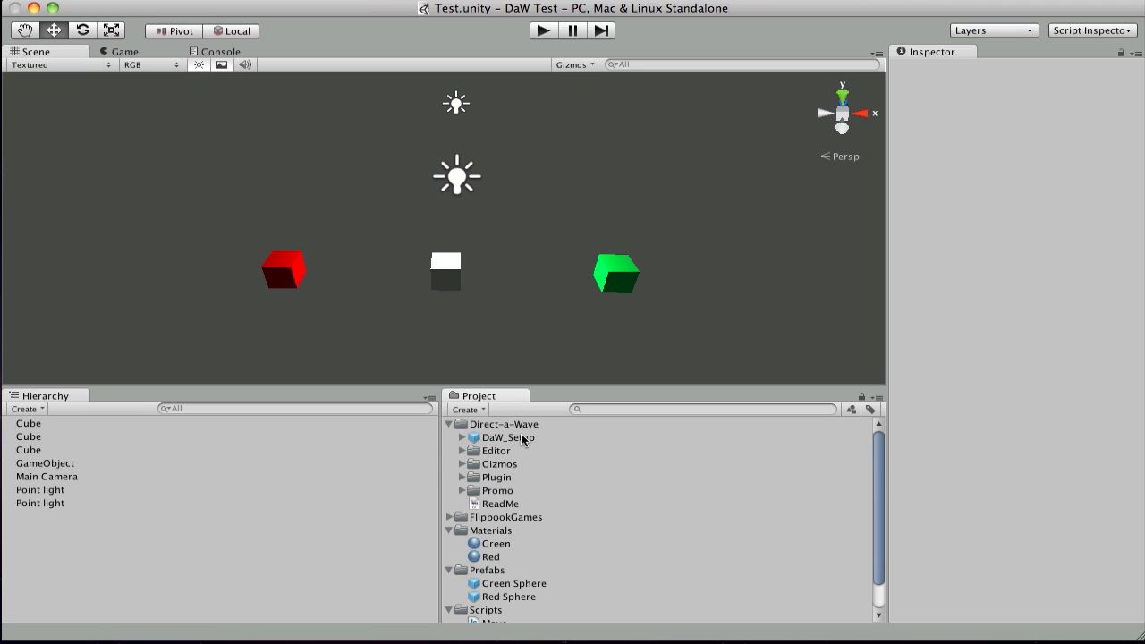
pyautogui.moveTo(524, 437); pyautogui.dragTo(151, 556)
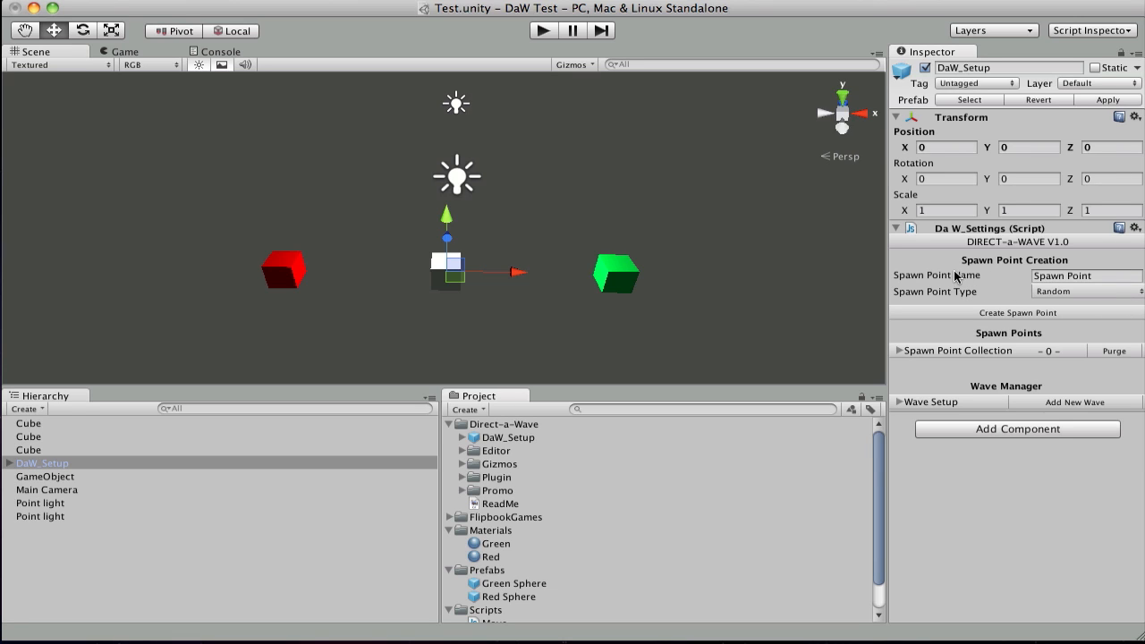
# Create two spawn points named Sphere, one of type Random and one of type Static.
pyautogui.click(1102, 277)
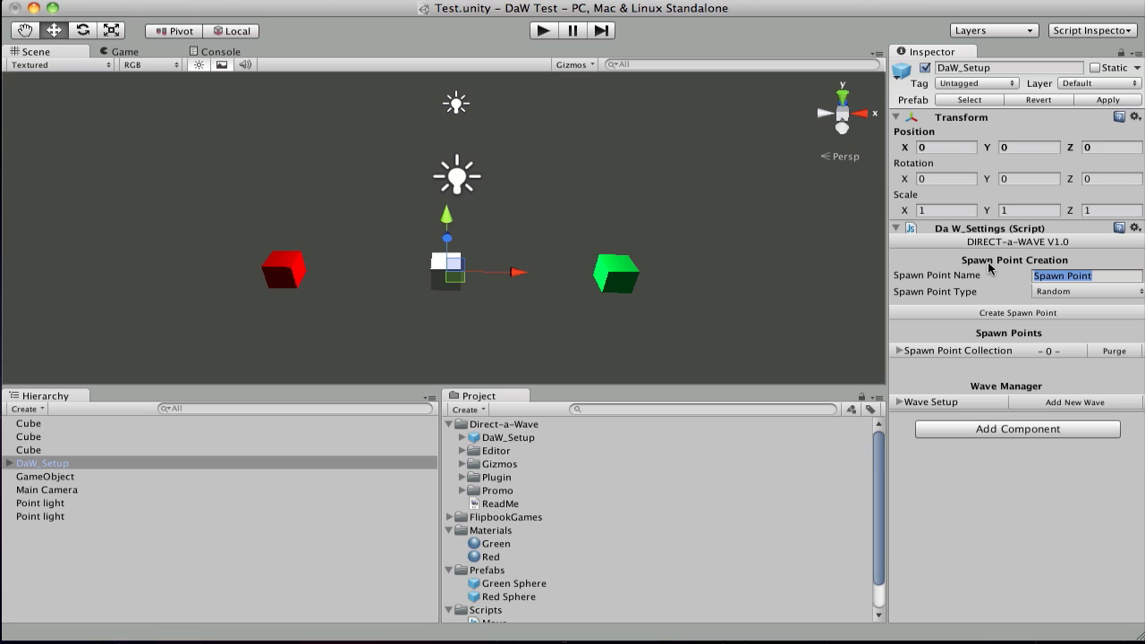
pyautogui.write('Sphere')
pyautogui.click(1009, 312)
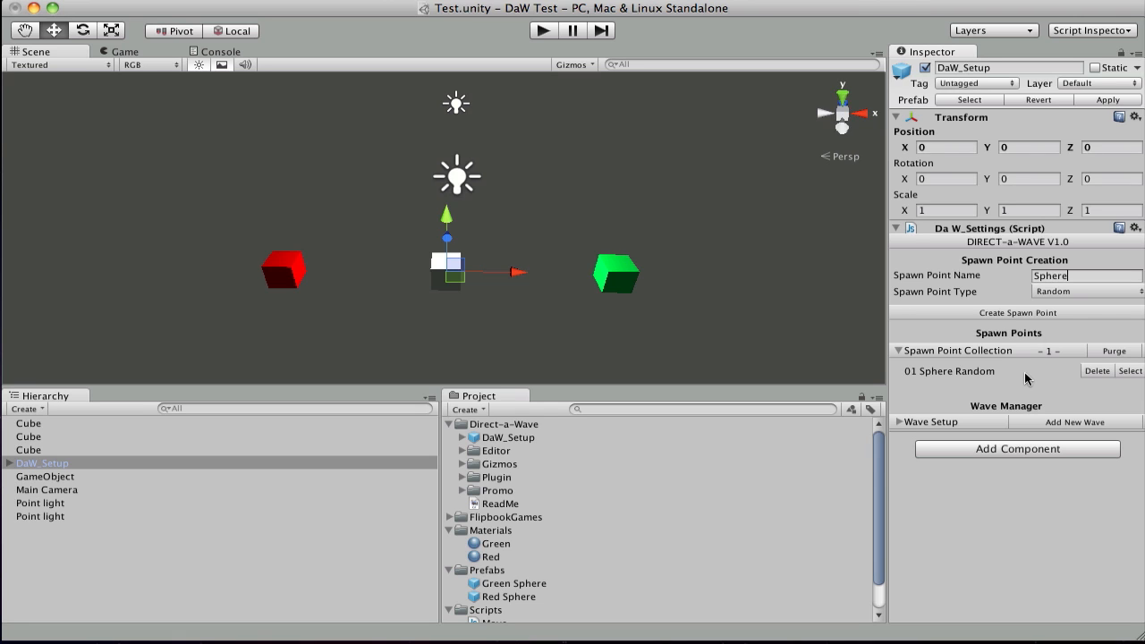
pyautogui.click(1067, 292)
pyautogui.click(1002, 305)
pyautogui.click(1017, 312)
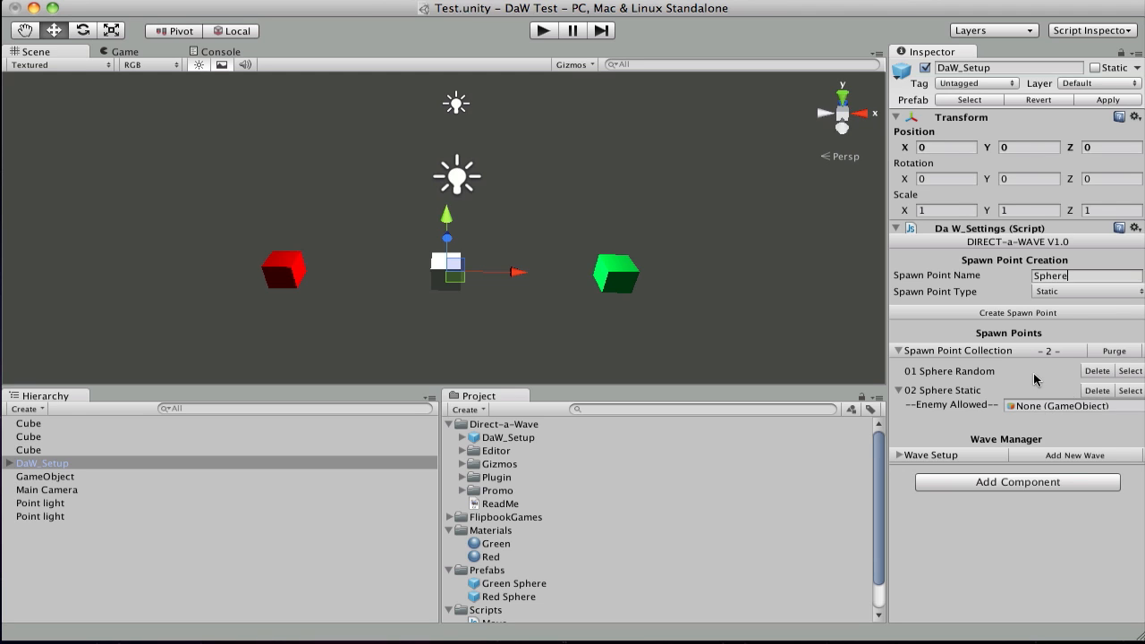
# Add a new wave, keeping its wave type Randomized and its wave mode Eliminate.
pyautogui.click(1021, 452)
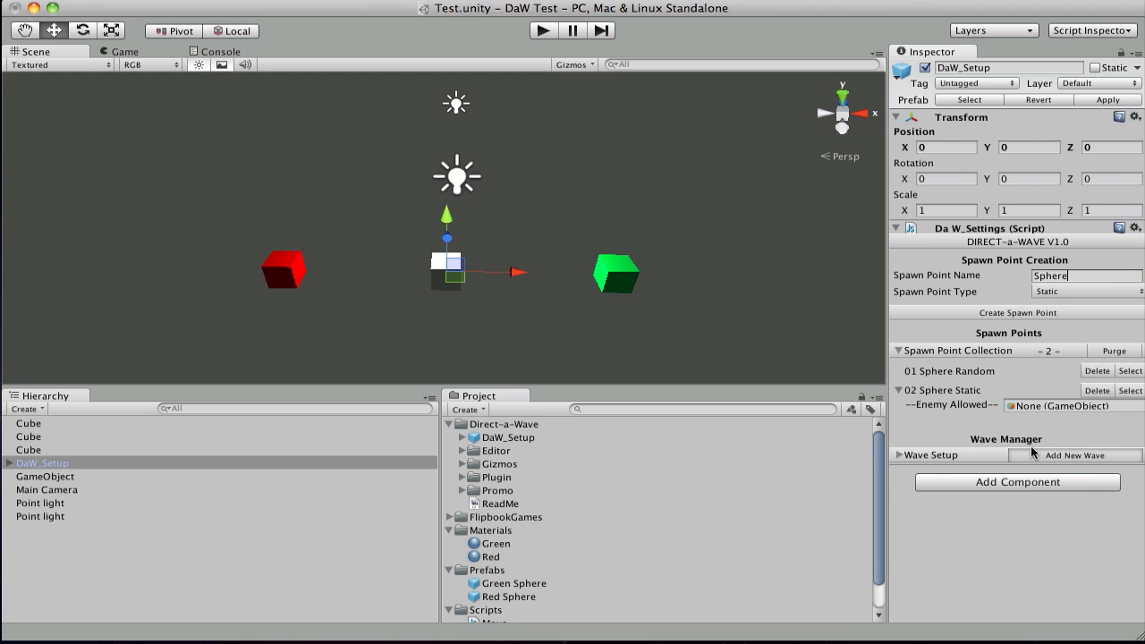
pyautogui.scroll(-3, 944, 305)
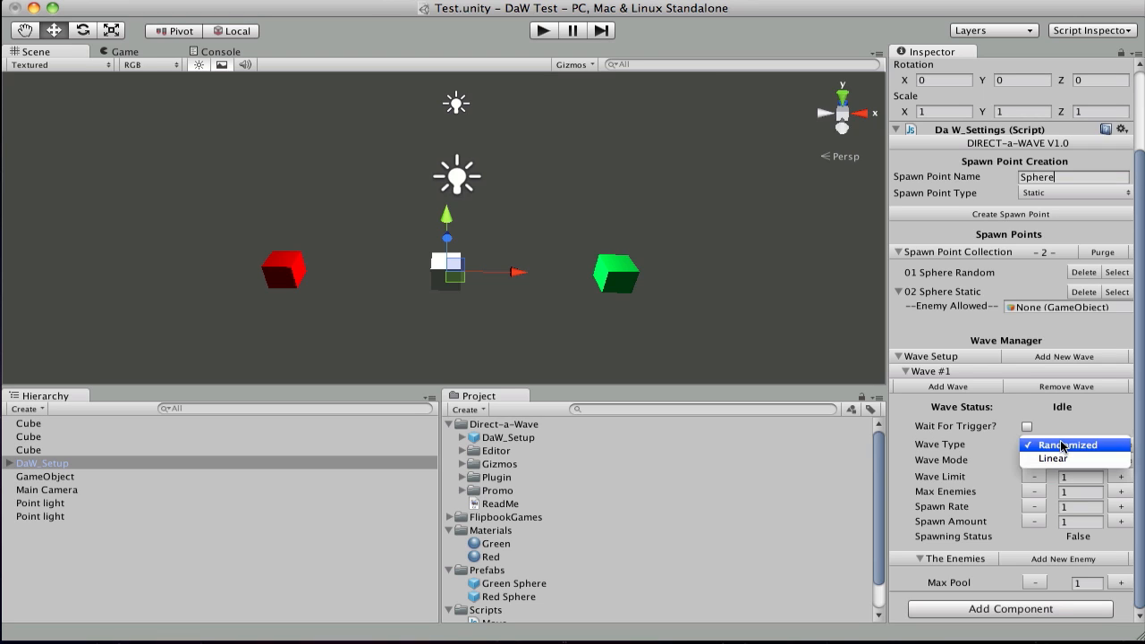
pyautogui.click(1061, 445)
pyautogui.click(1054, 444)
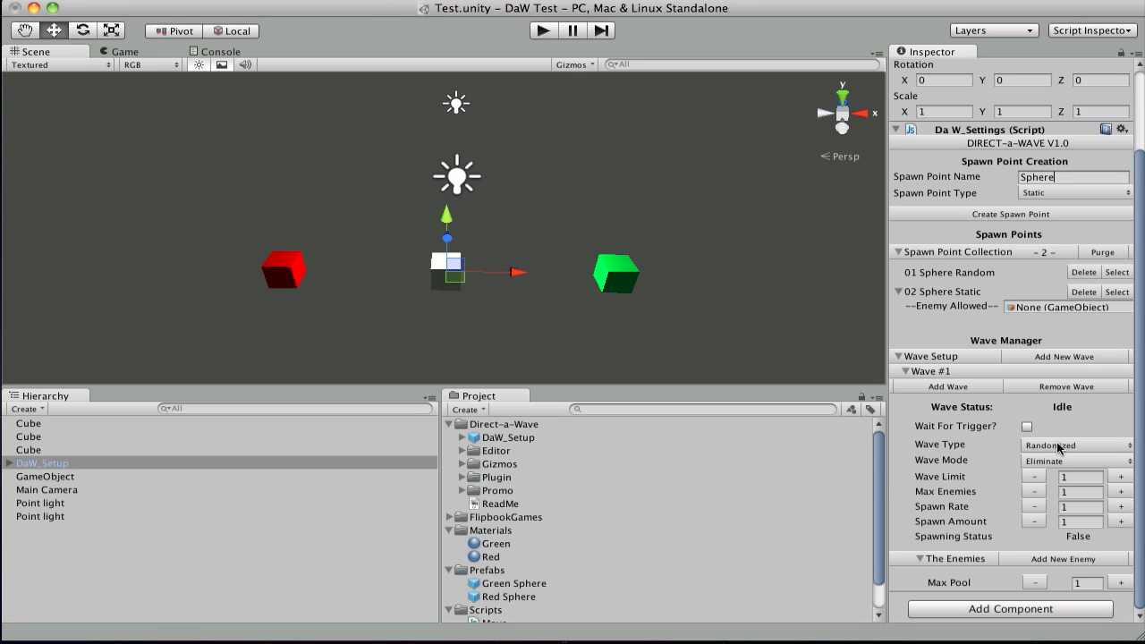
pyautogui.click(1059, 447)
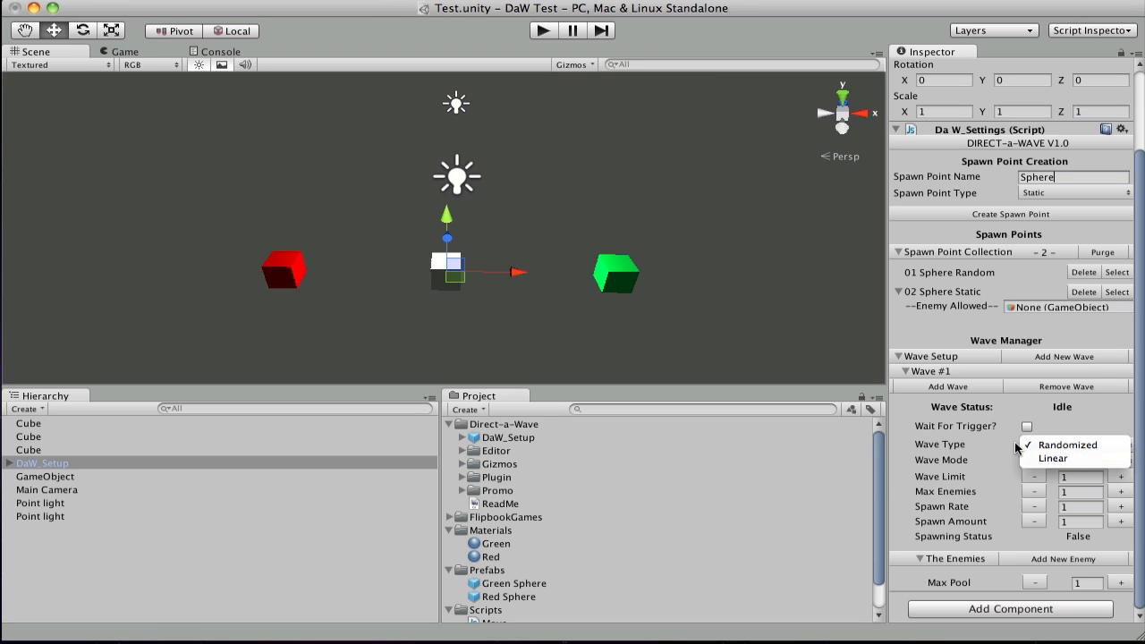
pyautogui.click(1009, 447)
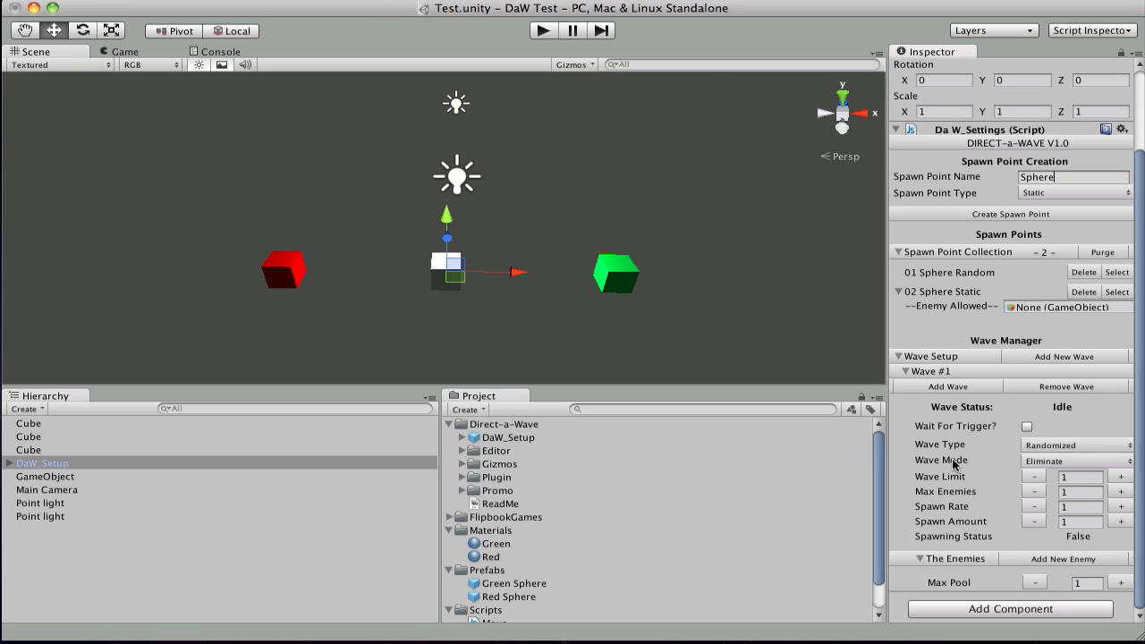
pyautogui.click(1043, 463)
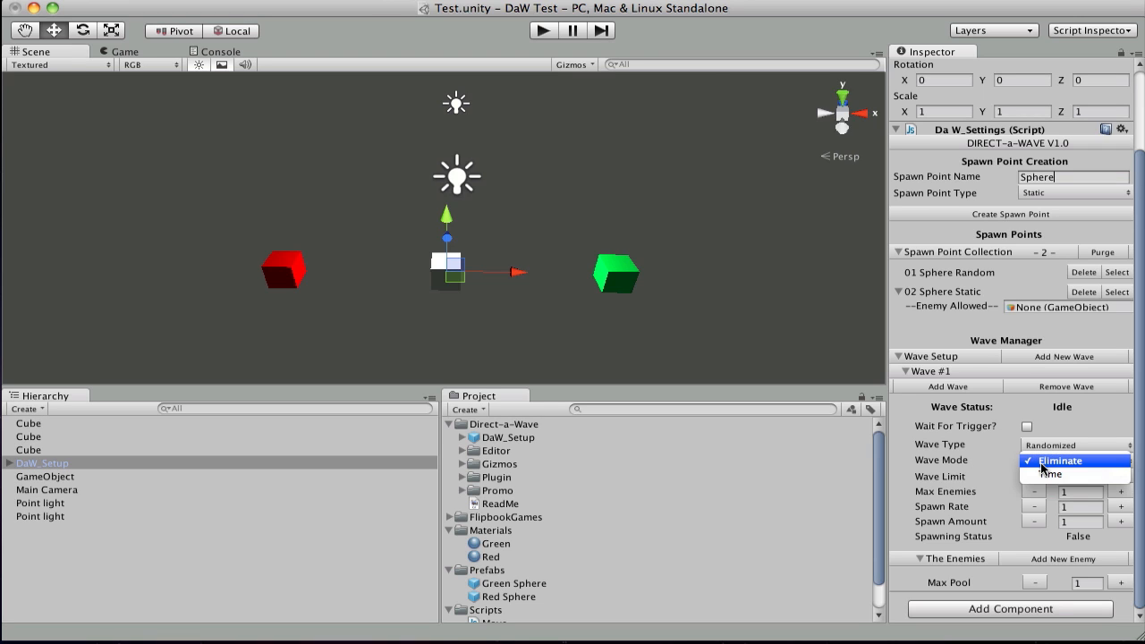
pyautogui.click(1042, 463)
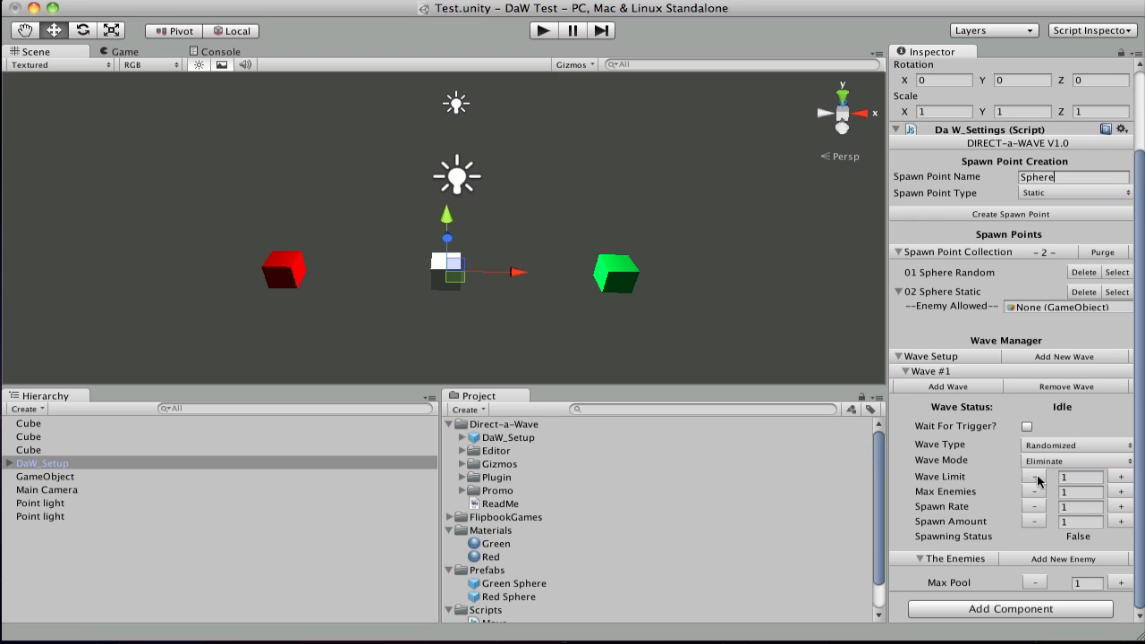
# Set Wave #1's wave limit to 5, max enemies to 3 and max pool to 5, and add an enemy.
pyautogui.click(1118, 478)
pyautogui.click(1119, 492)
pyautogui.click(1063, 559)
pyautogui.scroll(-2, 1011, 537)
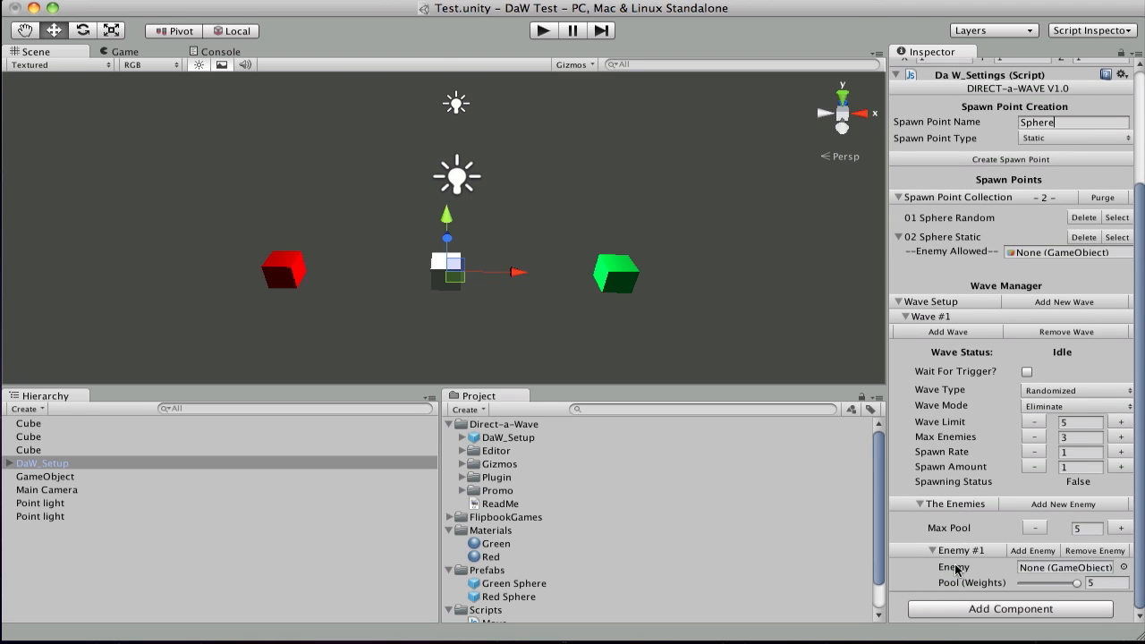
# Add a second enemy to Wave #1, assigning Green Sphere with weight 3 to Enemy #1 and Red Sphere with weight 2 to Enemy #2.
pyautogui.click(1033, 552)
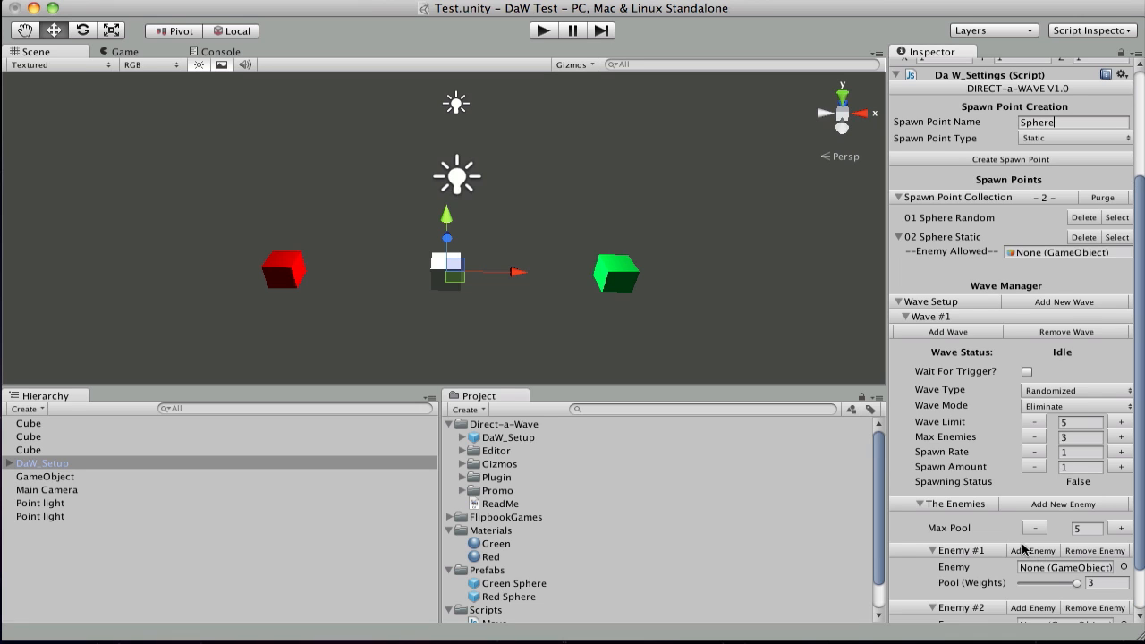
pyautogui.scroll(-2, 992, 539)
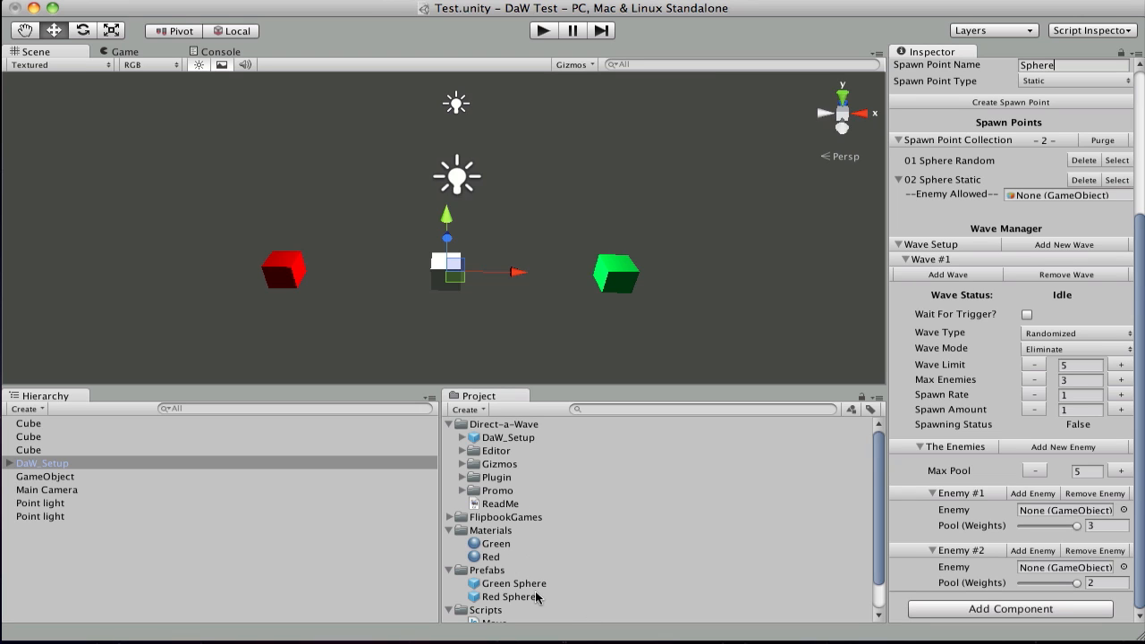
pyautogui.moveTo(526, 584); pyautogui.dragTo(1061, 515)
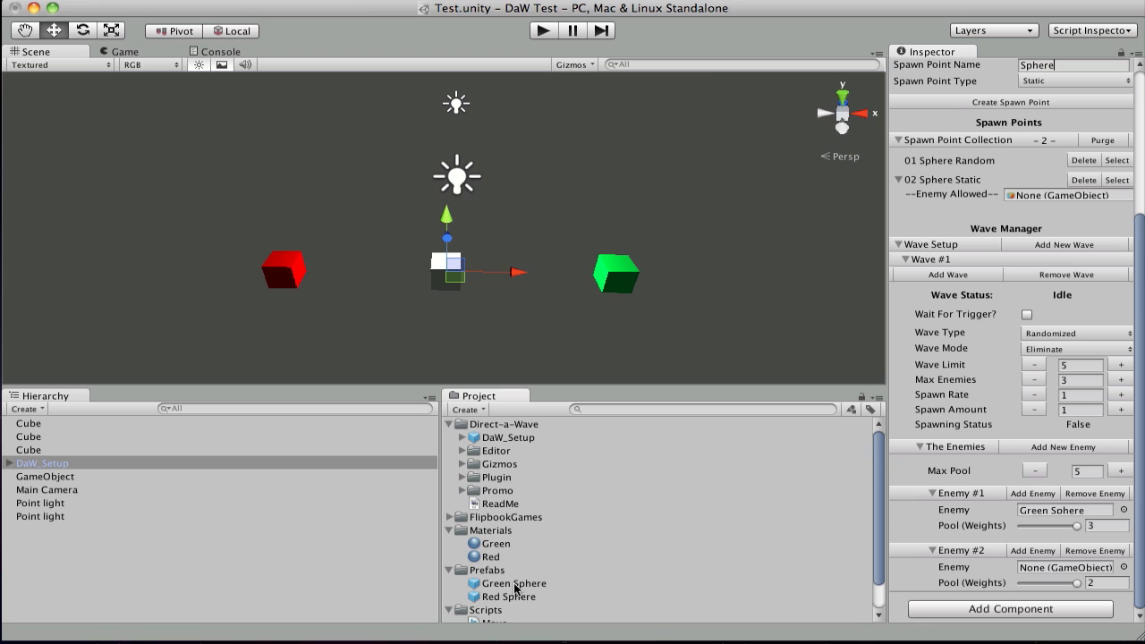
pyautogui.moveTo(517, 597); pyautogui.dragTo(1032, 568)
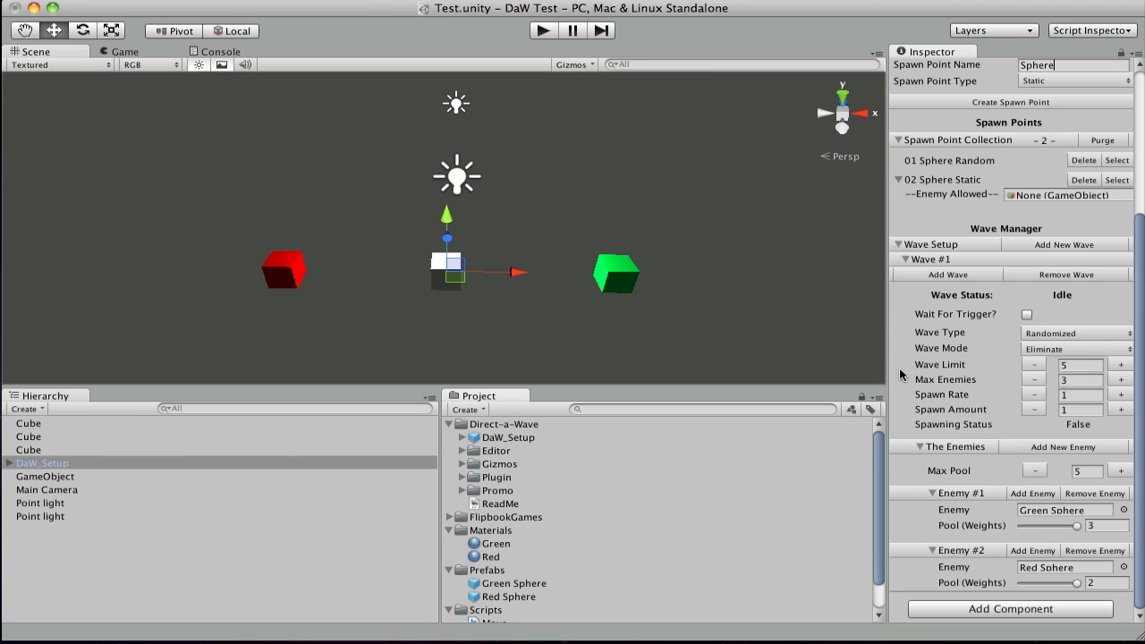
# Allow only Green Sphere at the static spawn point and move that point along X to the green cube, at about 5.48.
pyautogui.scroll(2, 946, 364)
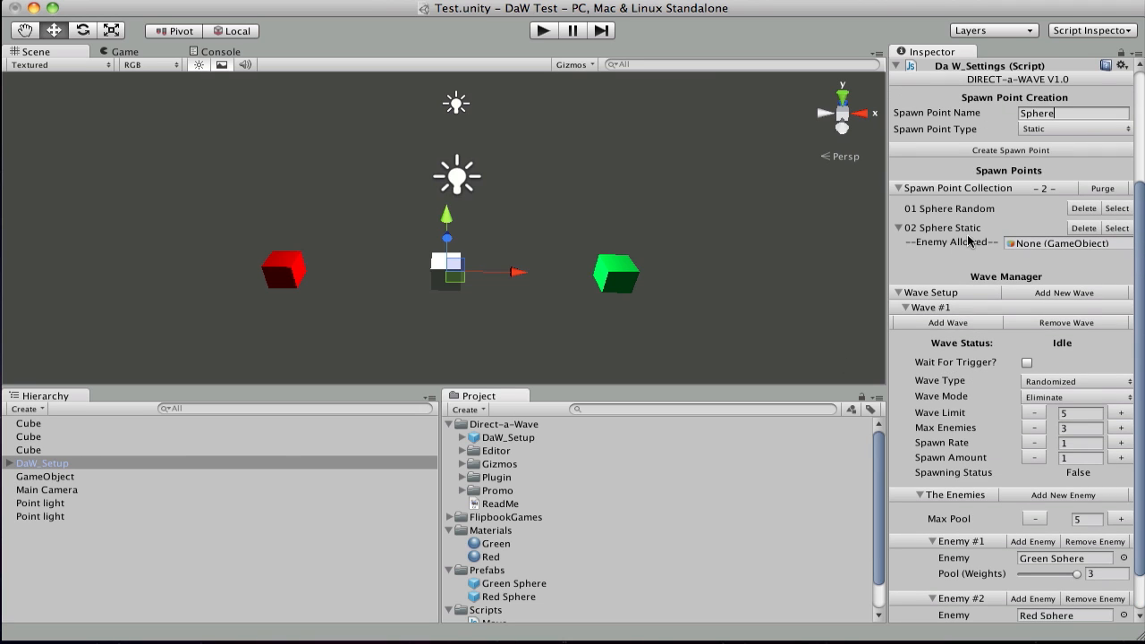
pyautogui.scroll(1, 972, 243)
pyautogui.scroll(-1, 972, 261)
pyautogui.moveTo(514, 586); pyautogui.dragTo(1073, 245)
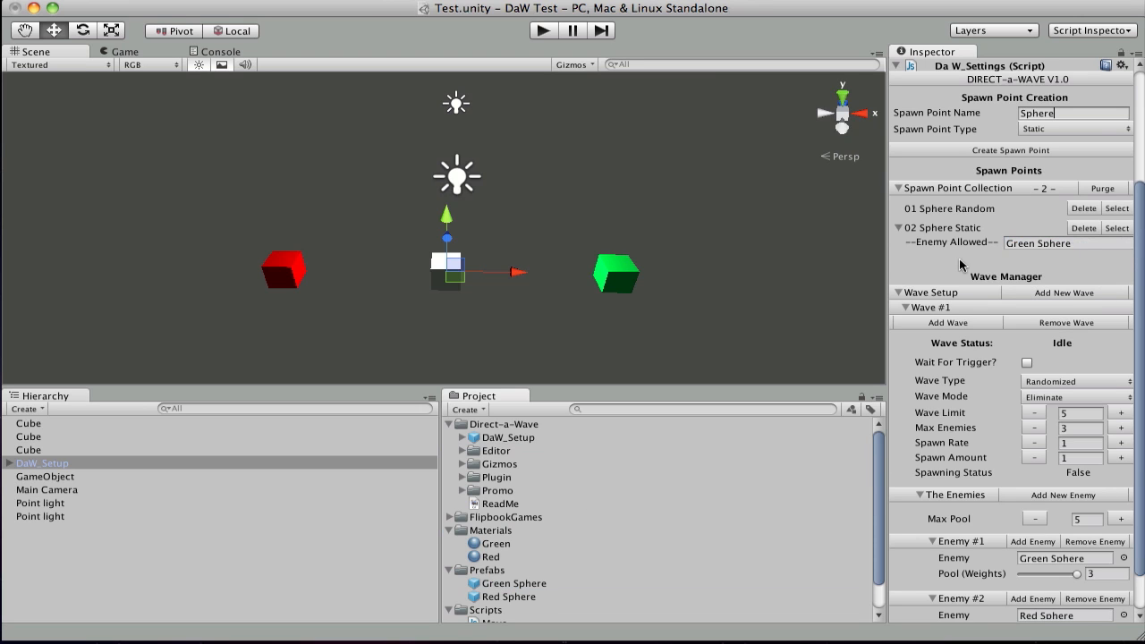
pyautogui.click(1116, 229)
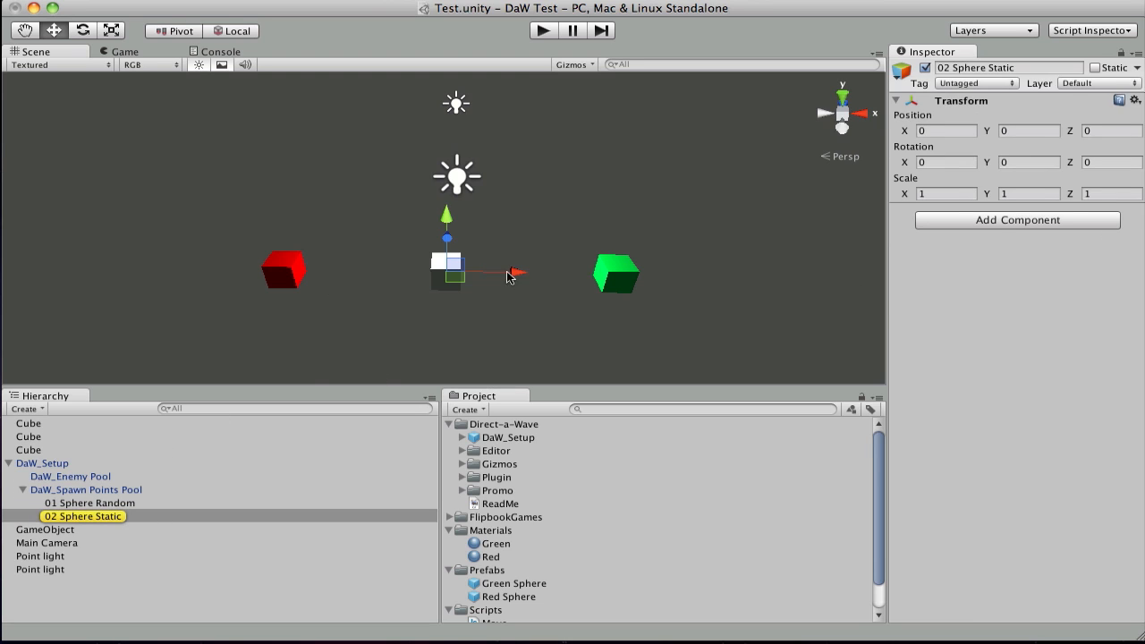
pyautogui.moveTo(519, 274); pyautogui.dragTo(675, 276)
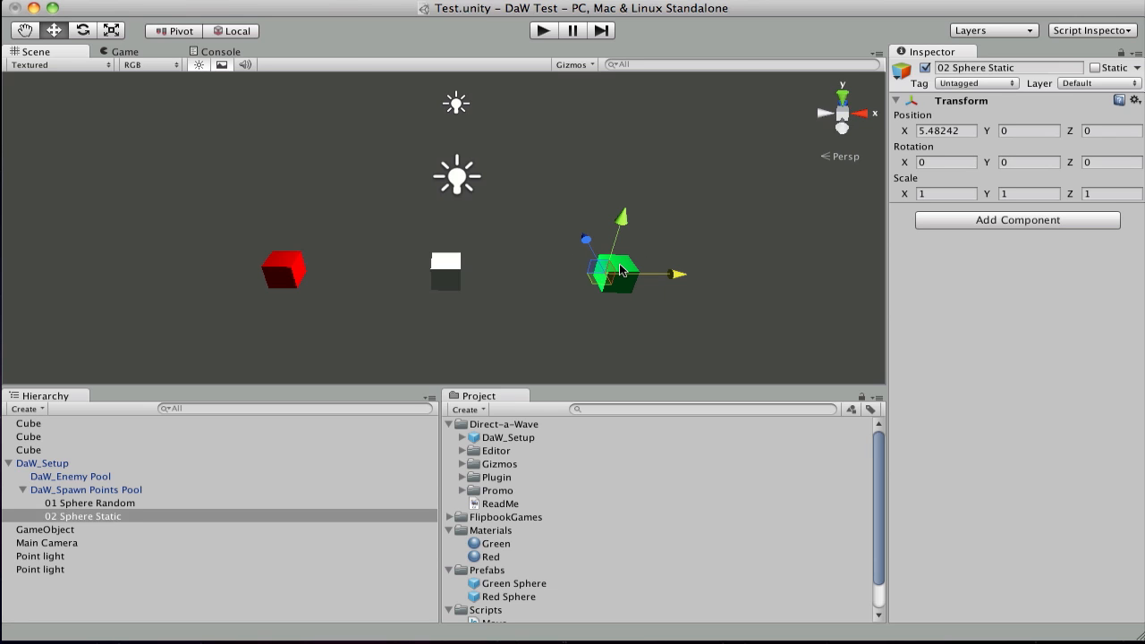
# Check the random spawn point's position and the DaW_Setup settings, and run the scene to test Wave #1 before stopping playback.
pyautogui.click(115, 503)
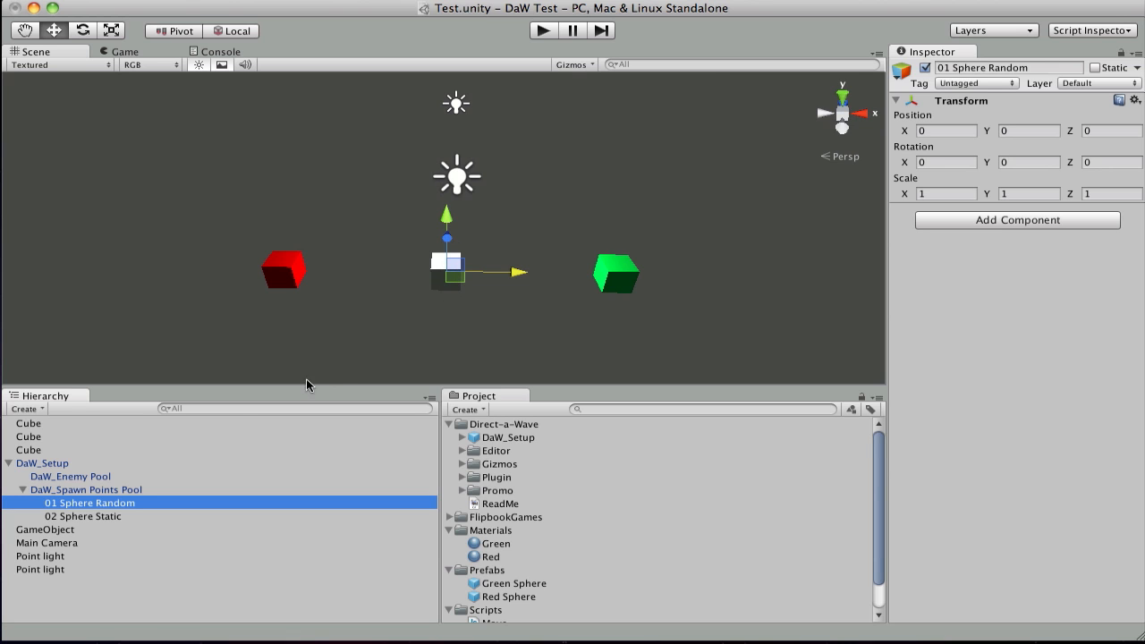
pyautogui.click(64, 464)
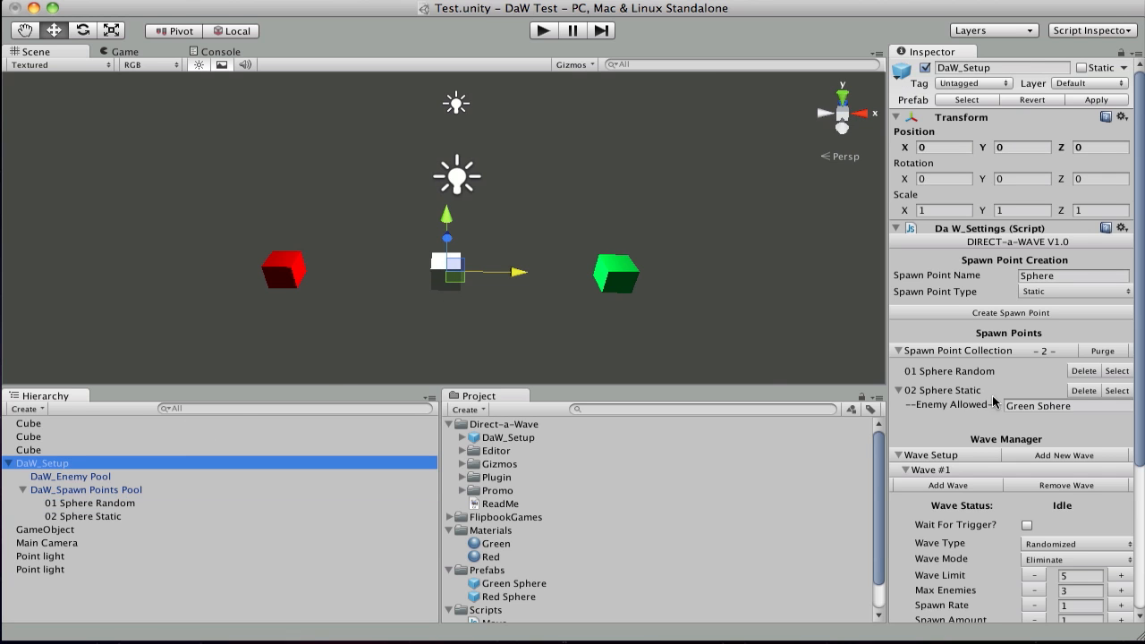
pyautogui.scroll(-5, 989, 431)
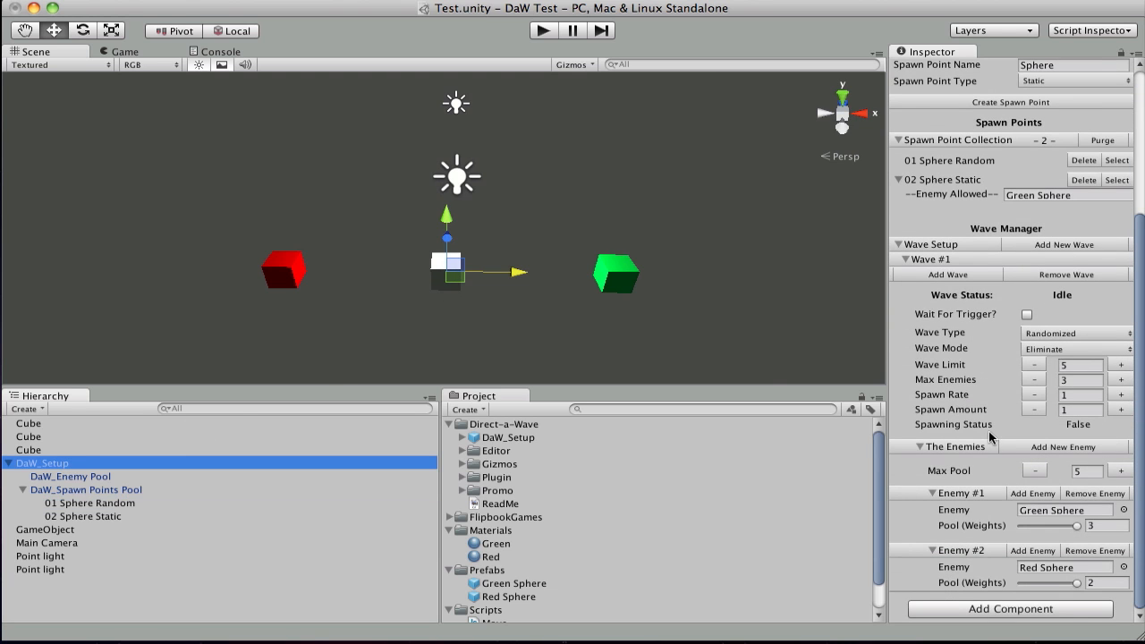
pyautogui.click(544, 30)
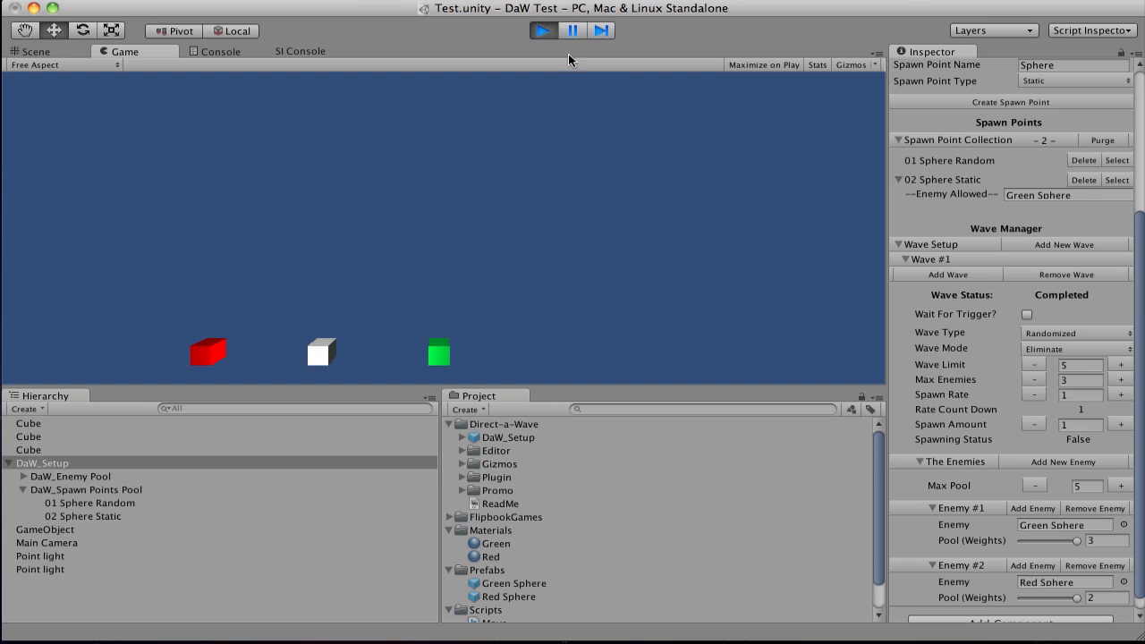
pyautogui.click(544, 30)
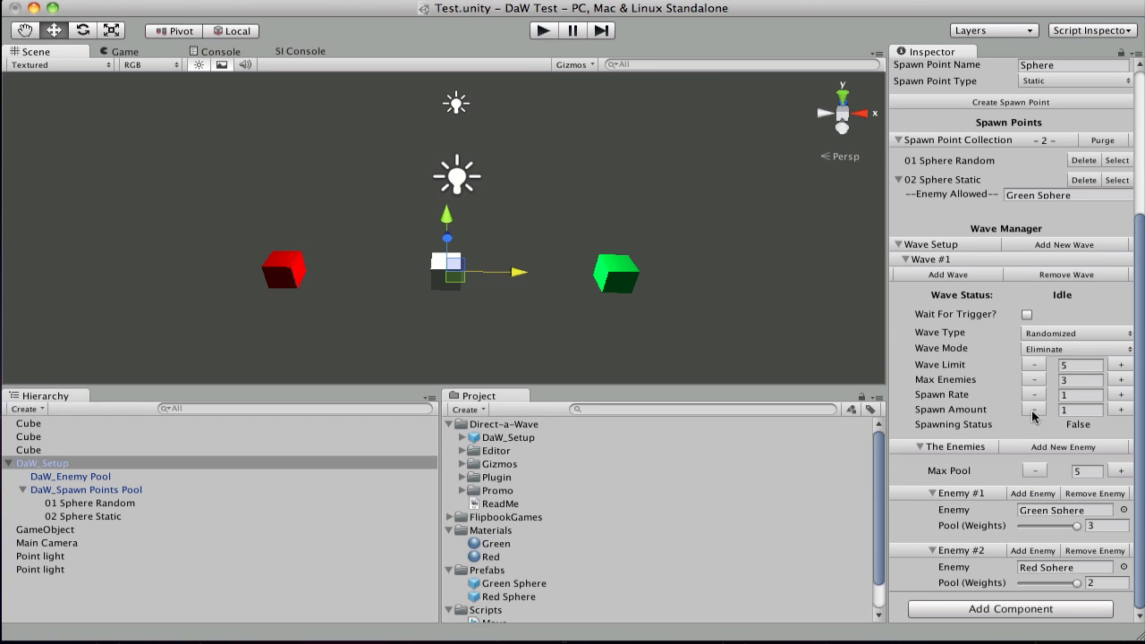
# Add a second wave and set its wave type to Linear and its wave mode to Time.
pyautogui.click(968, 283)
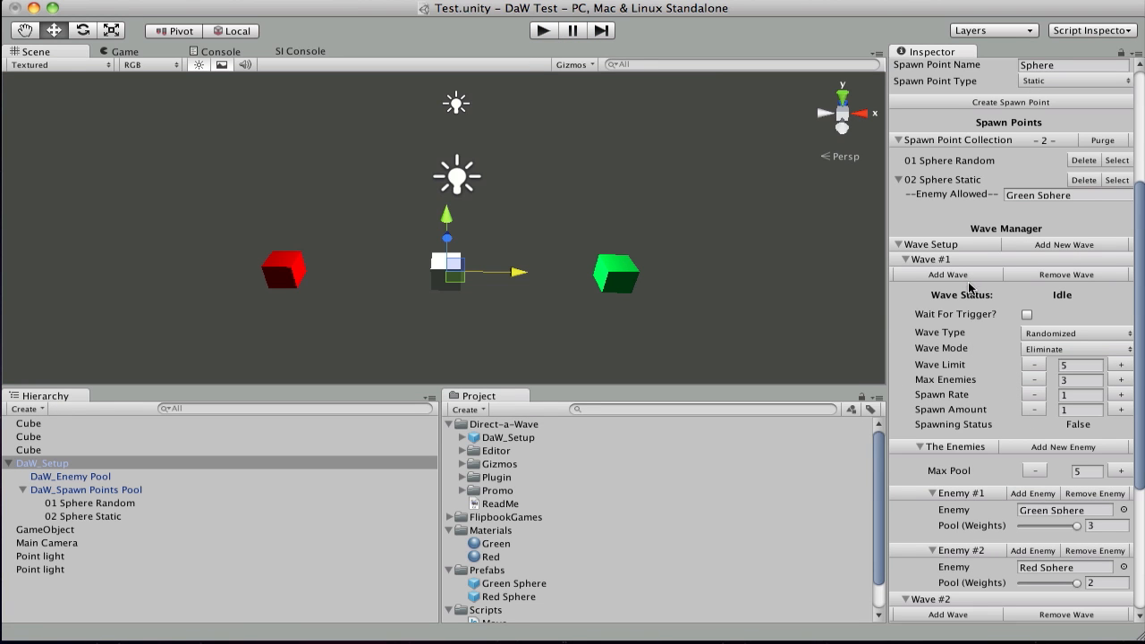
pyautogui.scroll(-5, 956, 391)
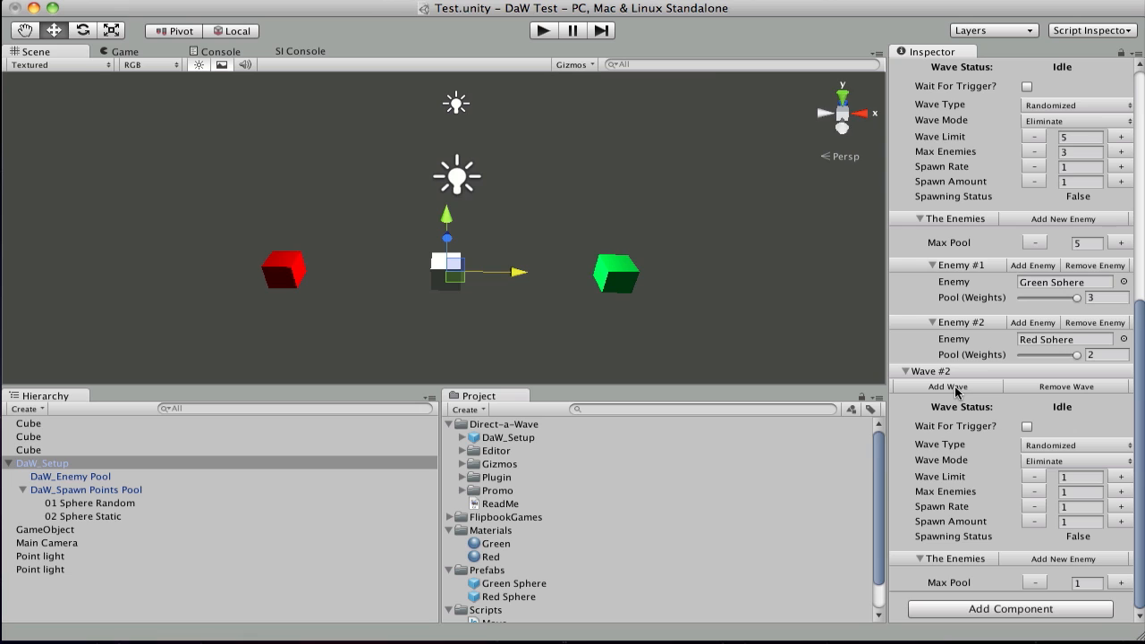
pyautogui.click(1069, 450)
pyautogui.click(1056, 459)
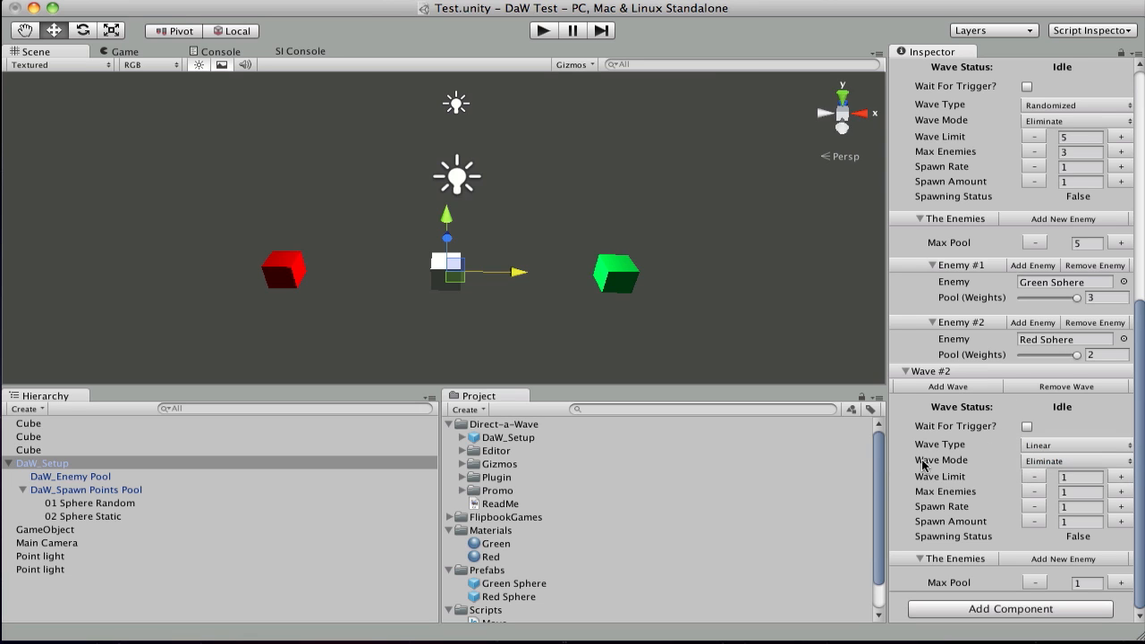
pyautogui.click(1024, 462)
pyautogui.click(1051, 476)
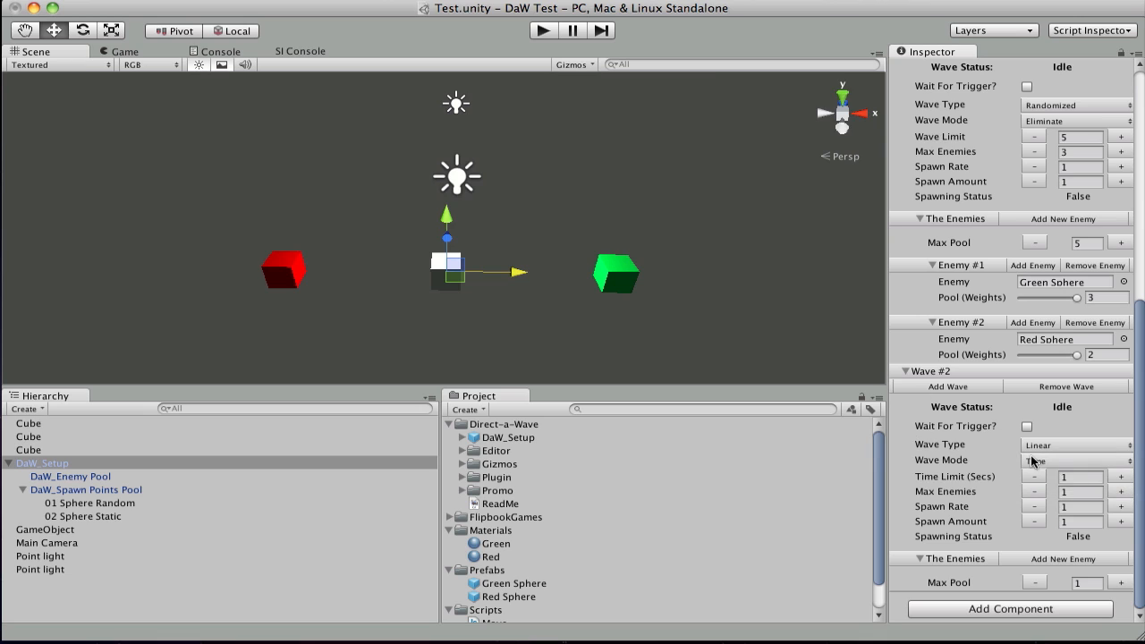
# Set Wave #2's time limit to 10 seconds, max enemies to 4, spawn rate and amount to 2 and max pool to 6, adding an enemy.
pyautogui.moveTo(1099, 477); pyautogui.dragTo(1052, 477)
pyautogui.click(1119, 493)
pyautogui.click(1120, 507)
pyautogui.click(1121, 582)
pyautogui.click(1121, 582)
pyautogui.click(1121, 582)
pyautogui.click(1122, 583)
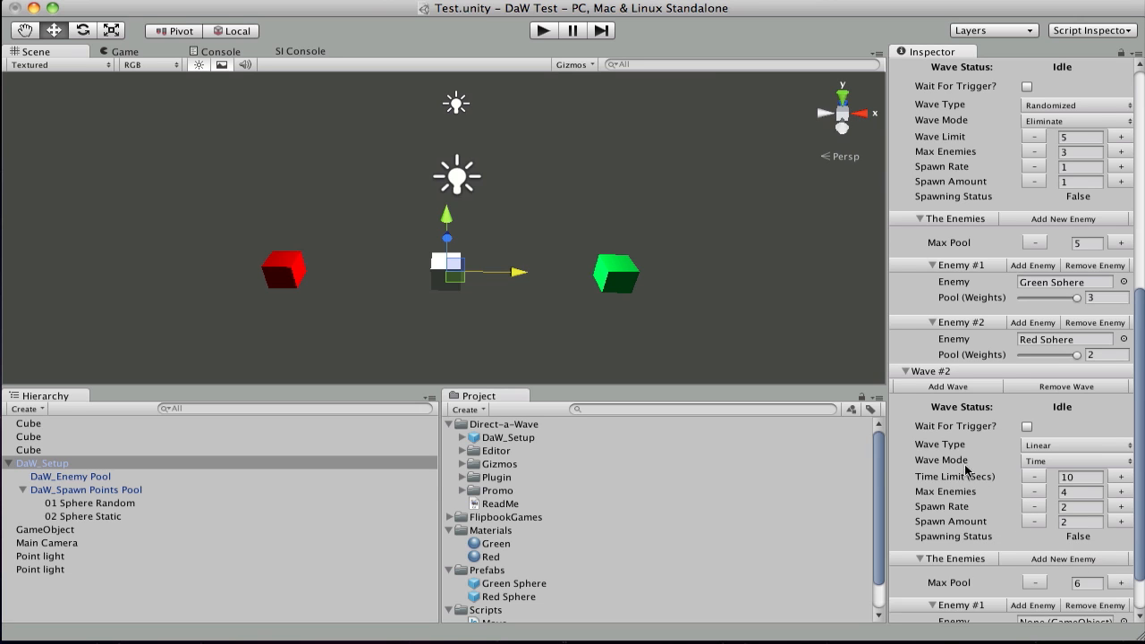
# Add a second enemy to Wave #2, assigning Red Sphere with pool weight 4 as Enemy #1 and Green Sphere with weight 2 as Enemy #2.
pyautogui.scroll(-2, 940, 452)
pyautogui.click(1031, 550)
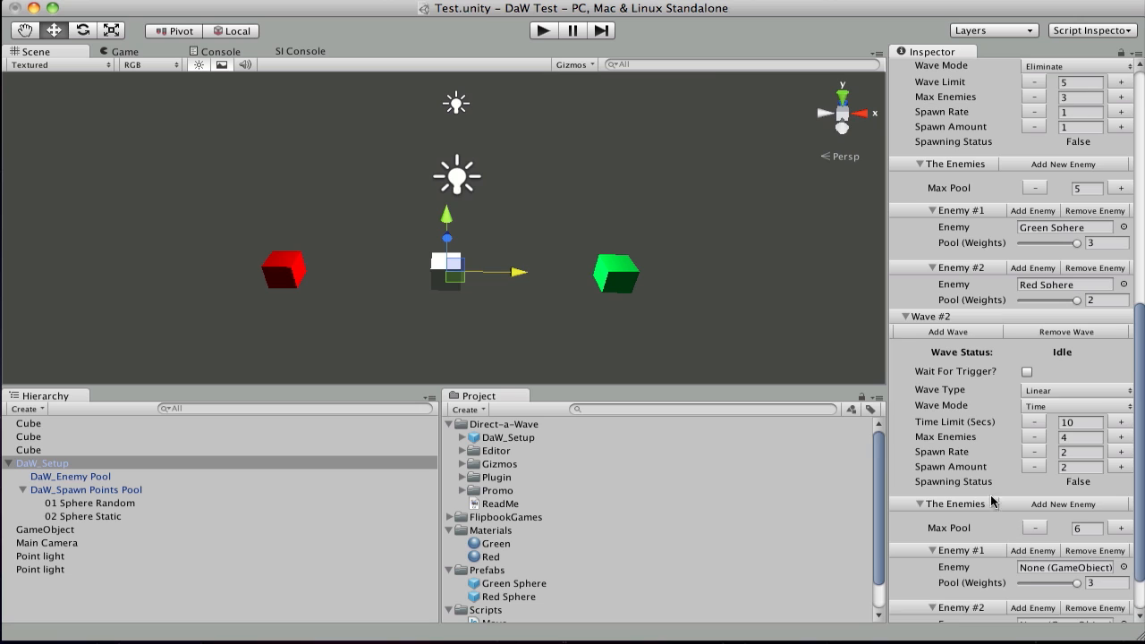
pyautogui.scroll(-2, 1034, 528)
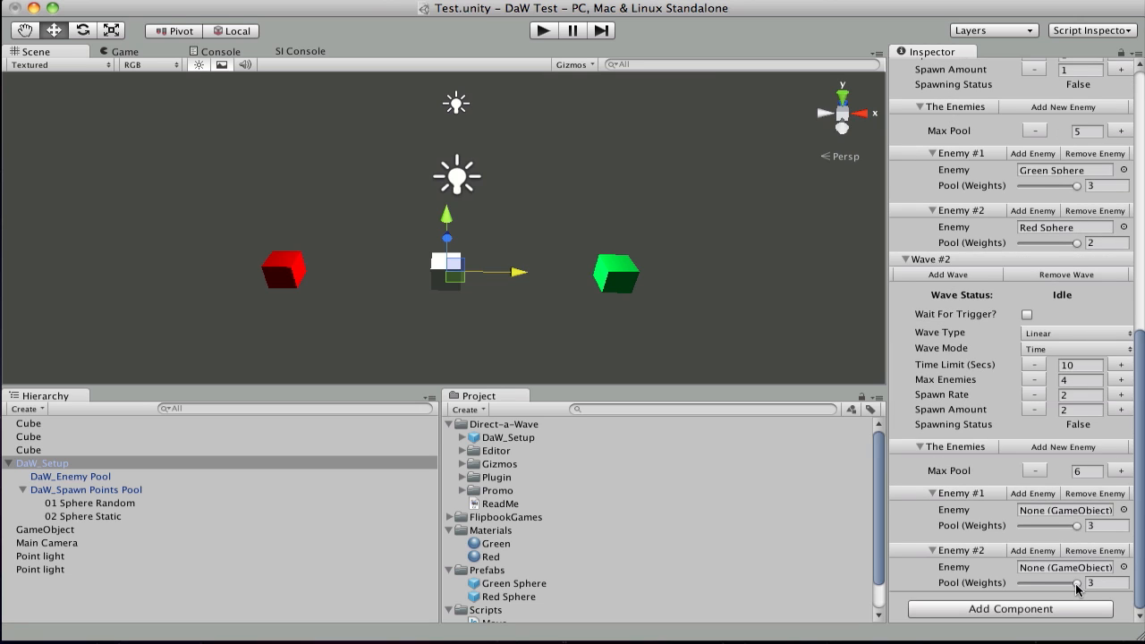
pyautogui.moveTo(1076, 582); pyautogui.dragTo(1051, 583)
pyautogui.moveTo(1056, 527); pyautogui.dragTo(1115, 526)
pyautogui.moveTo(515, 597); pyautogui.dragTo(1069, 510)
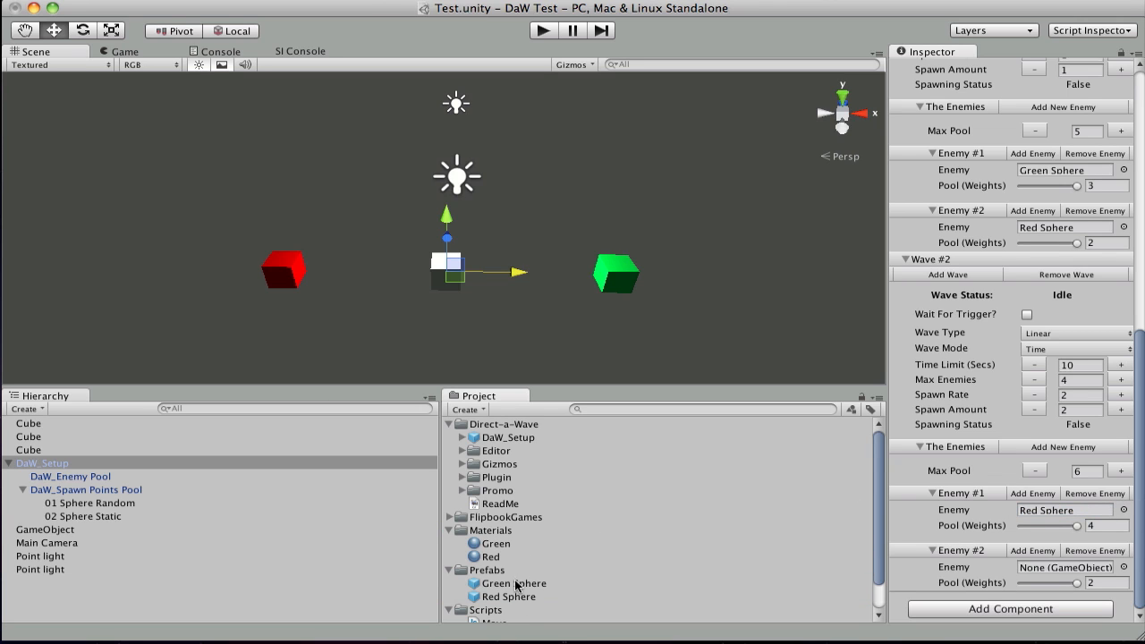
pyautogui.moveTo(517, 586); pyautogui.dragTo(1075, 573)
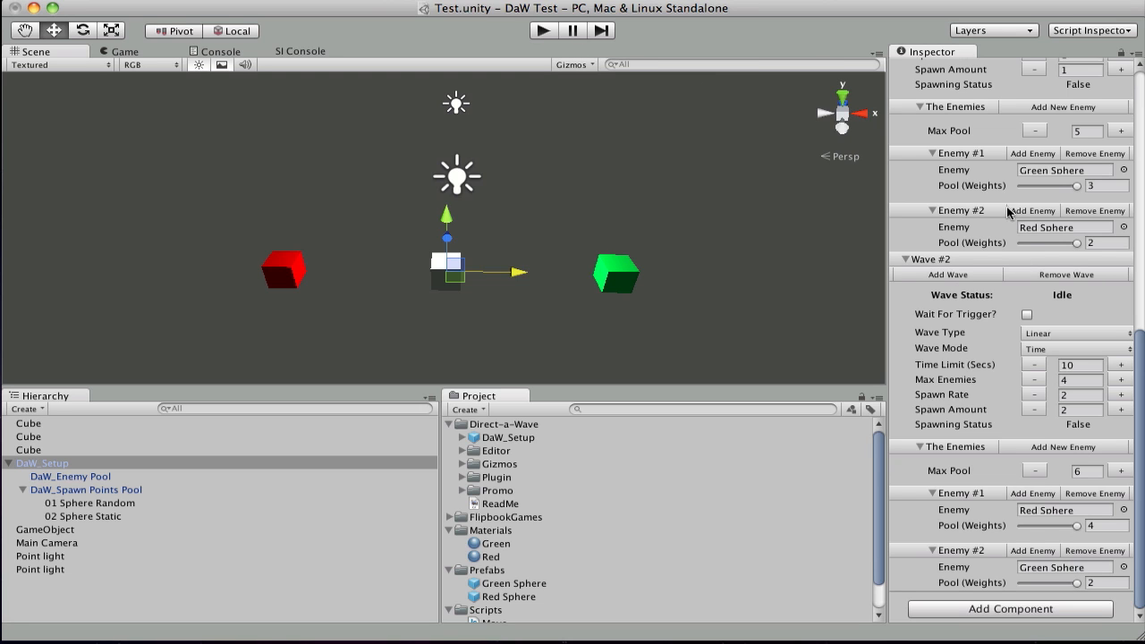
# Review both waves' settings and run the scene to test them, inspecting the spawned clones in DaW_Enemy Pool before stopping playback.
pyautogui.scroll(5, 1002, 330)
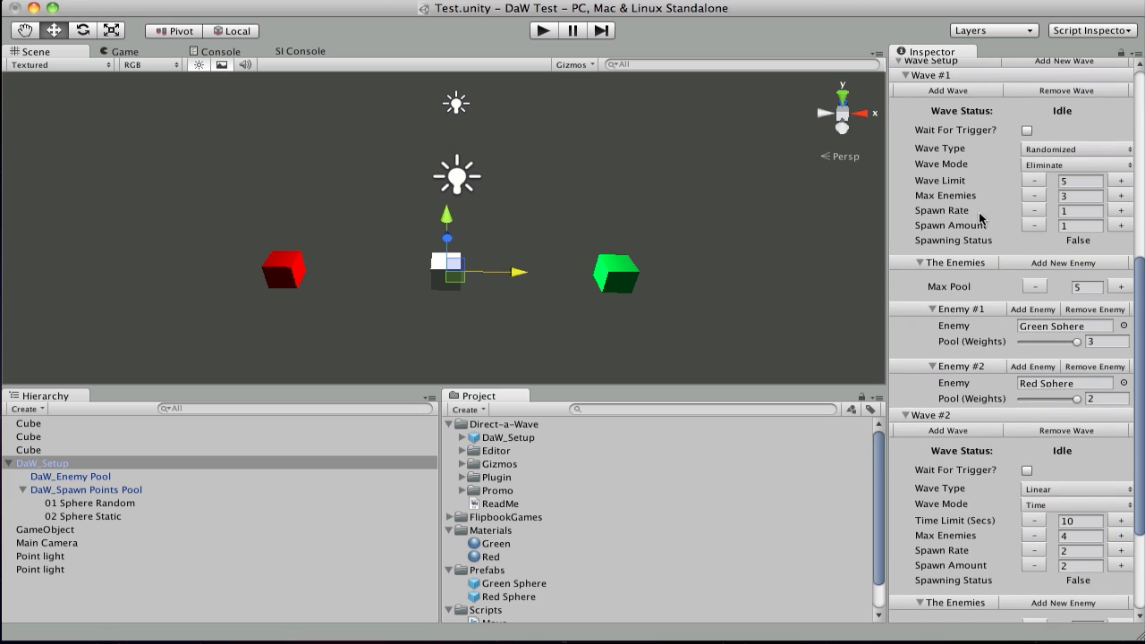
pyautogui.scroll(4, 975, 242)
pyautogui.scroll(-9, 984, 429)
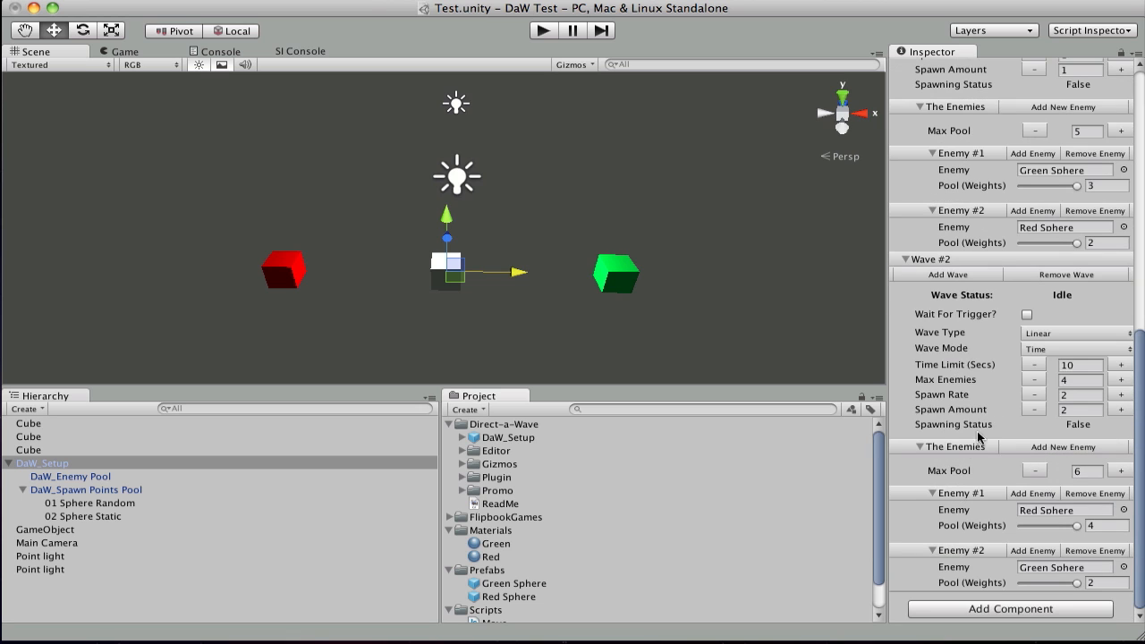
pyautogui.click(548, 32)
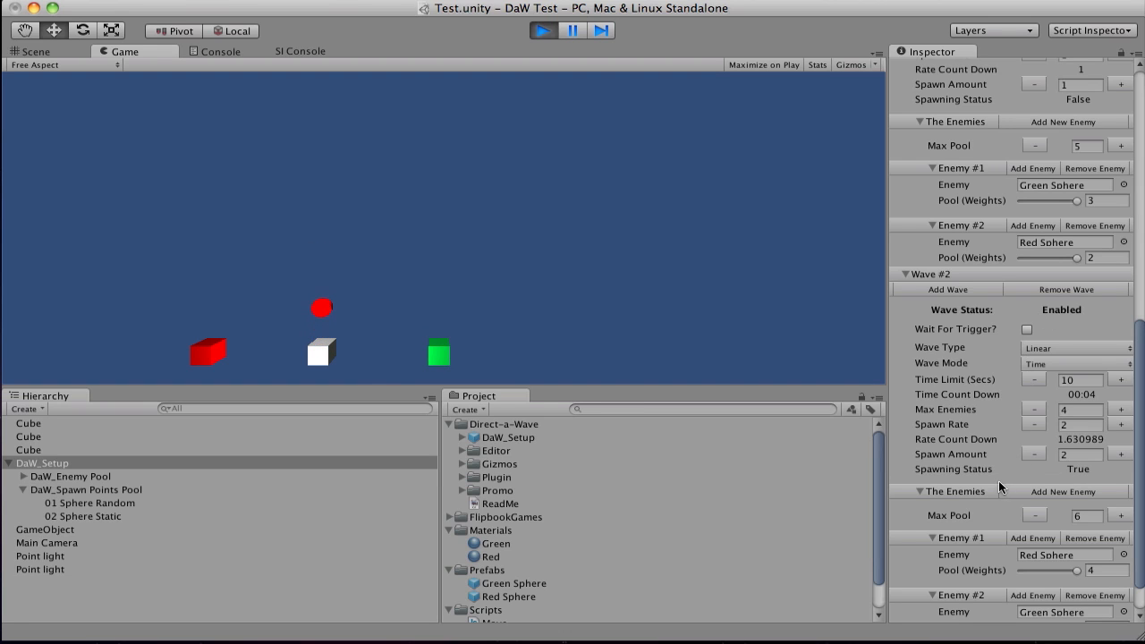
pyautogui.click(23, 476)
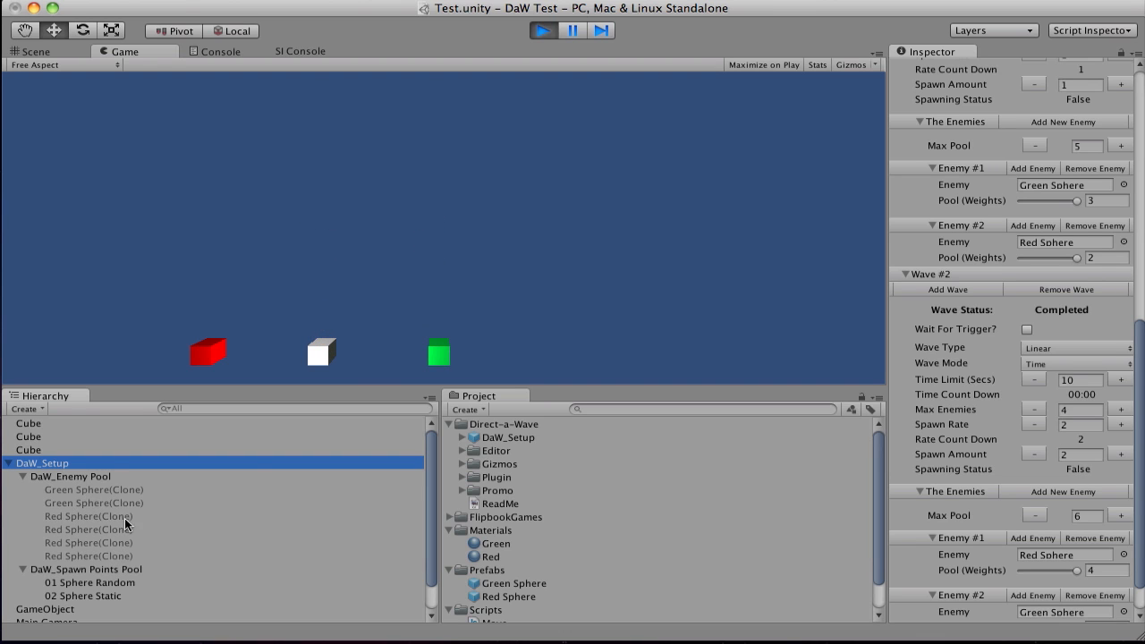
pyautogui.click(543, 31)
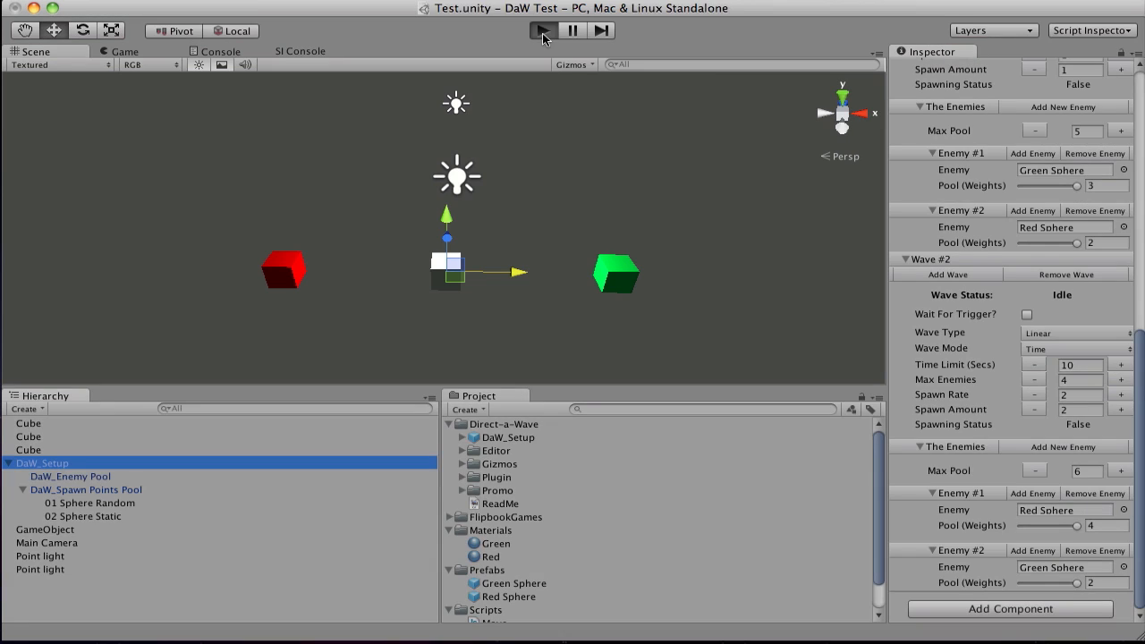
# Run the scene again through both waves and check their status and countdown values in the wave setup.
pyautogui.click(543, 31)
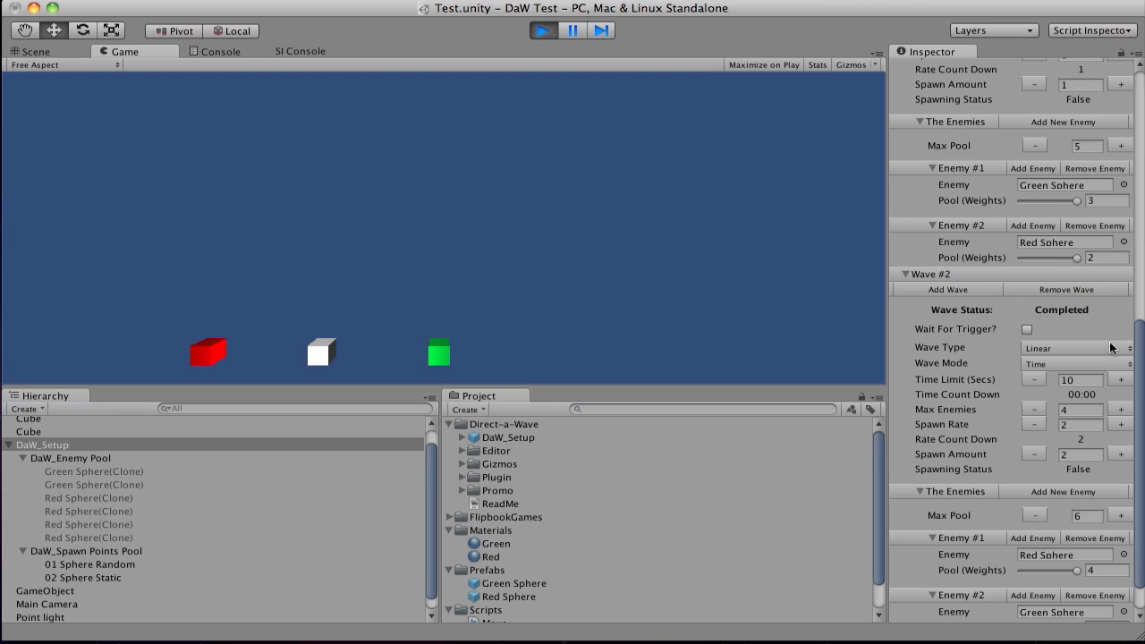
pyautogui.scroll(5, 1044, 246)
pyautogui.scroll(-6, 1035, 401)
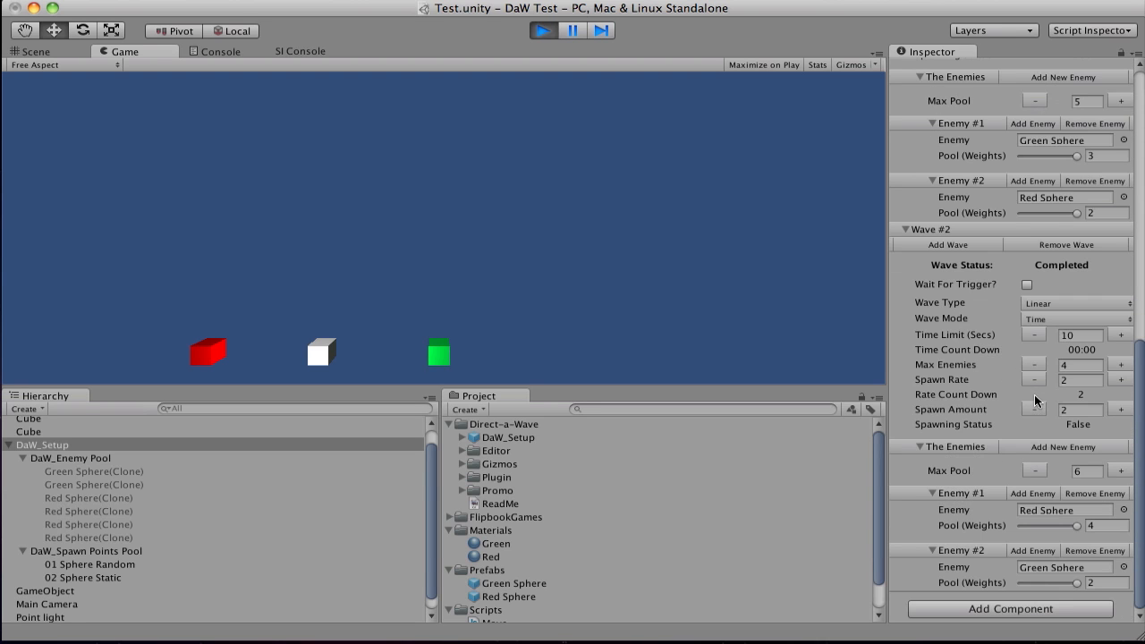